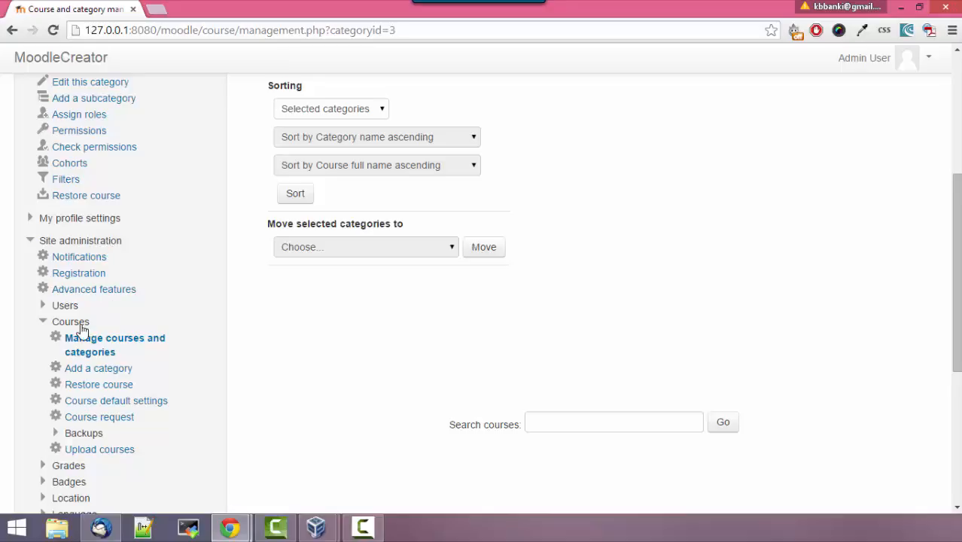
Start a new course in the Miscellaneous category from the course and category management page
{"action": "scroll", "coordinate": [83, 329], "scroll_direction": "down", "scroll_amount": 1}
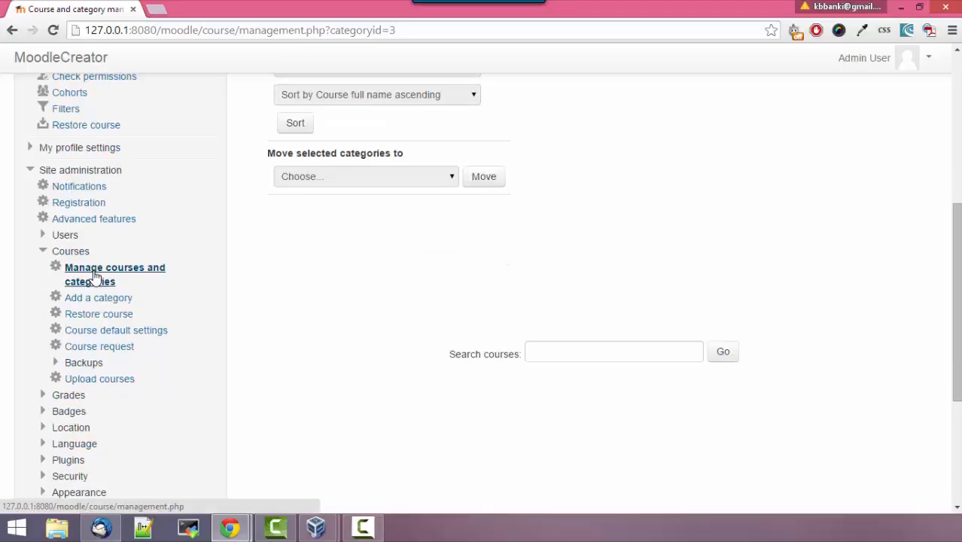
{"action": "left_click", "coordinate": [95, 276]}
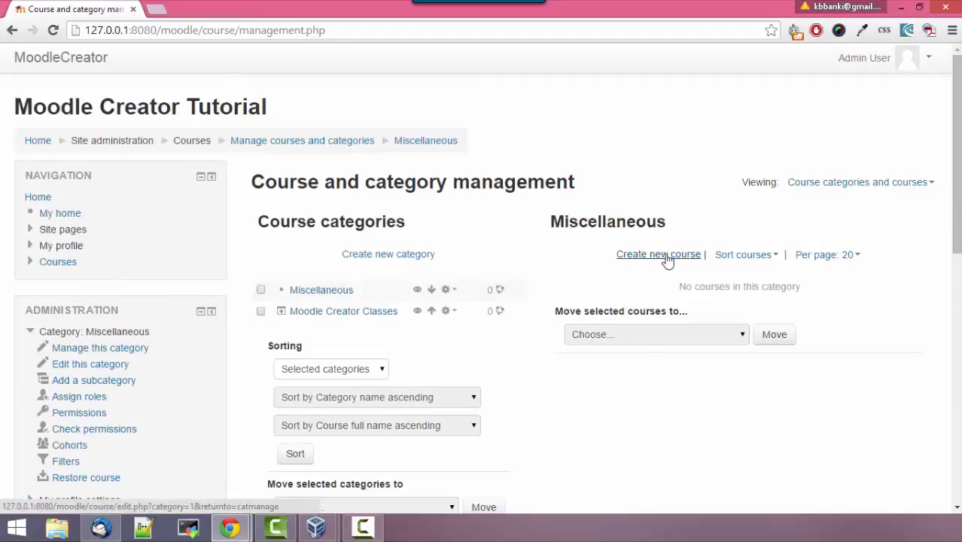
{"action": "left_click", "coordinate": [666, 256]}
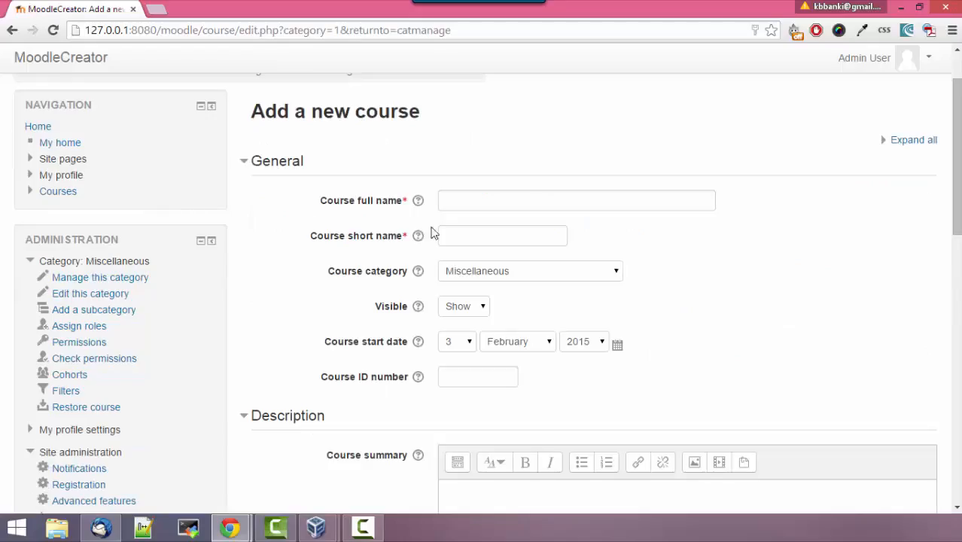
Enter Teaching Moodle Basics as the course full name and TeachingBasics as the course short name
{"action": "left_click", "coordinate": [457, 199]}
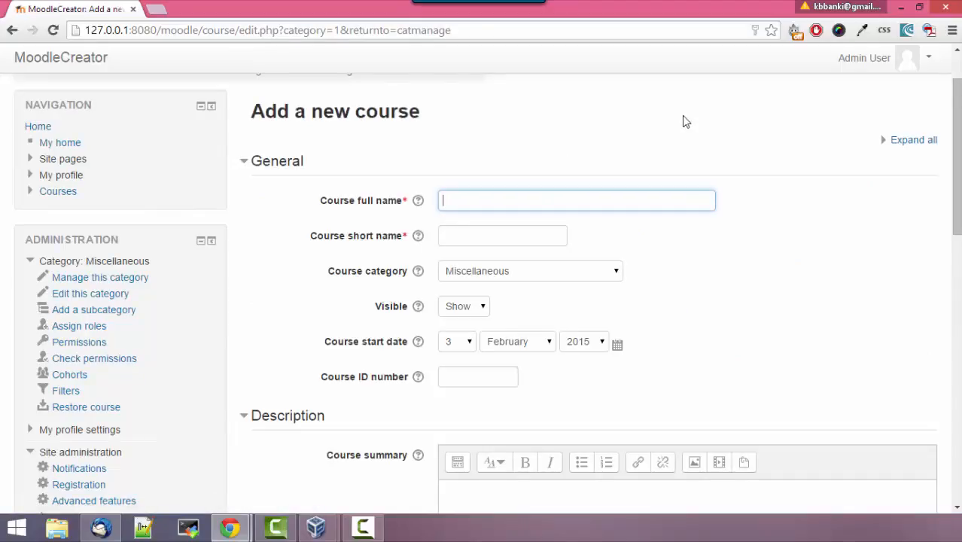
{"action": "type", "text": "Teaching Moodle Basics"}
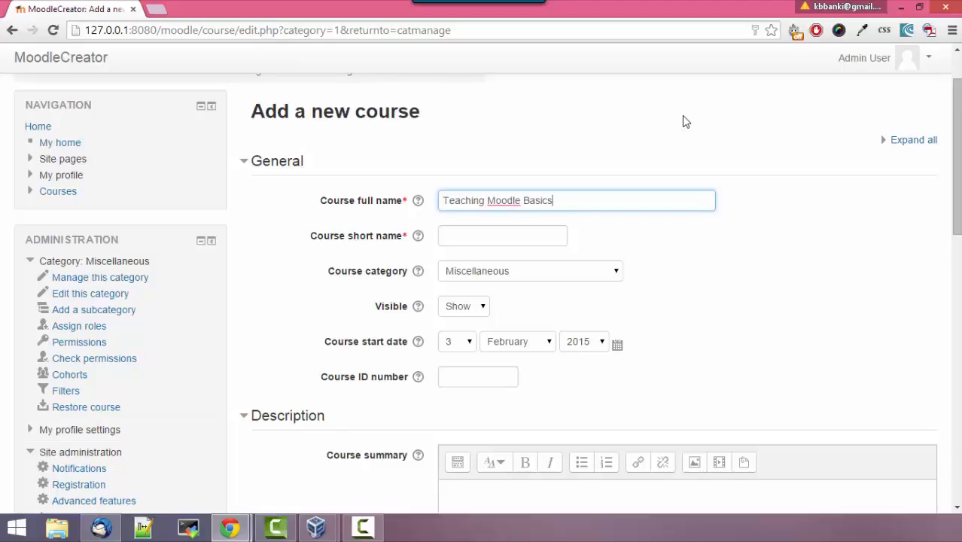
{"action": "left_click", "coordinate": [486, 238]}
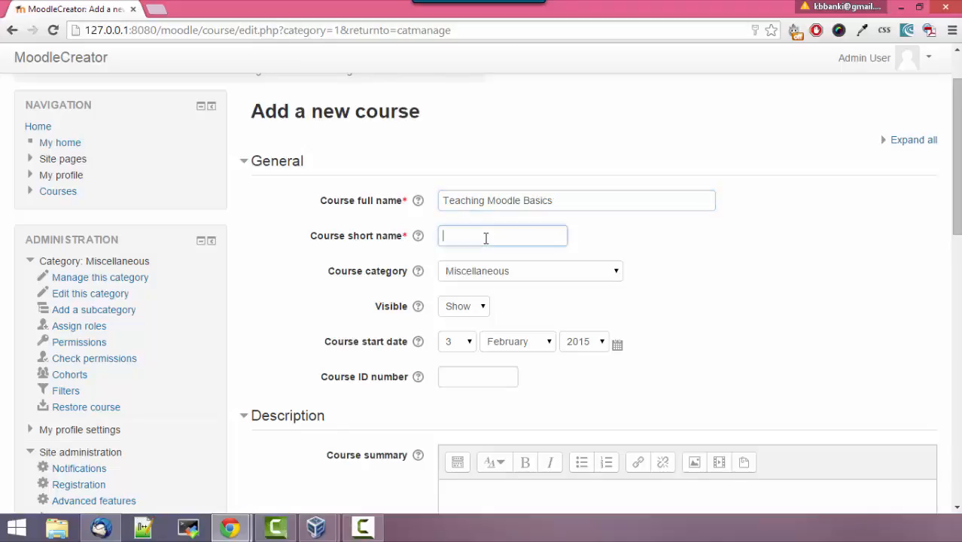
{"action": "scroll", "coordinate": [490, 232], "scroll_direction": "up", "scroll_amount": 1}
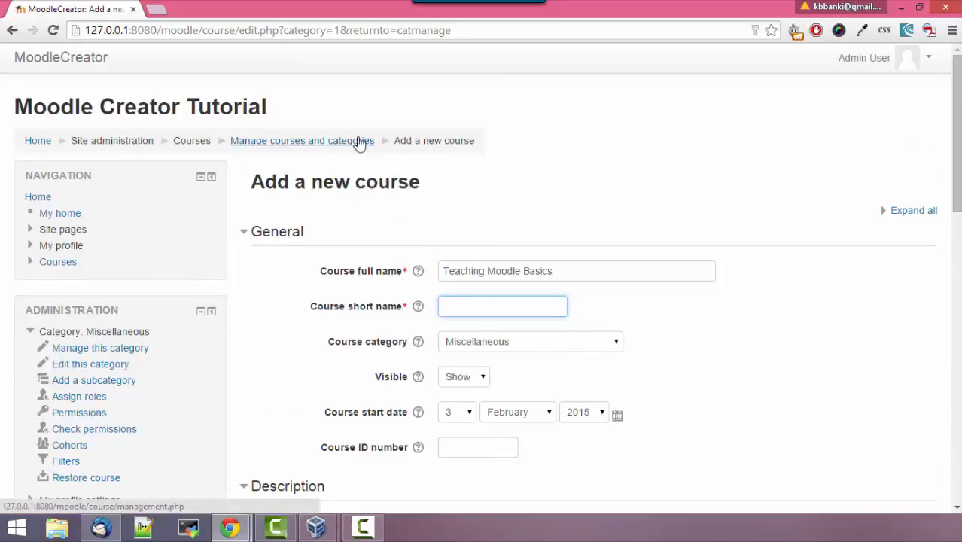
{"action": "type", "text": "TeachingBasics"}
{"action": "scroll", "coordinate": [522, 95], "scroll_direction": "down", "scroll_amount": 2}
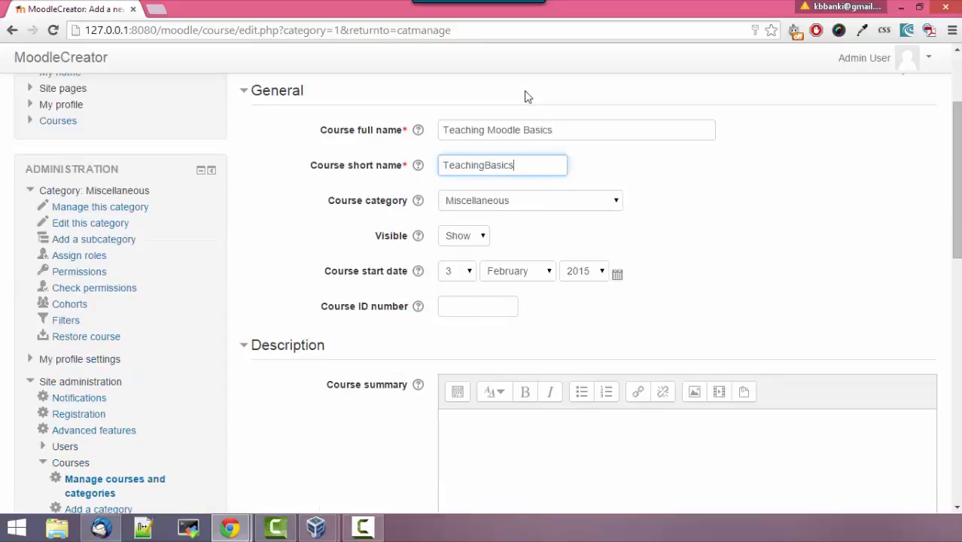
{"action": "left_click", "coordinate": [273, 215]}
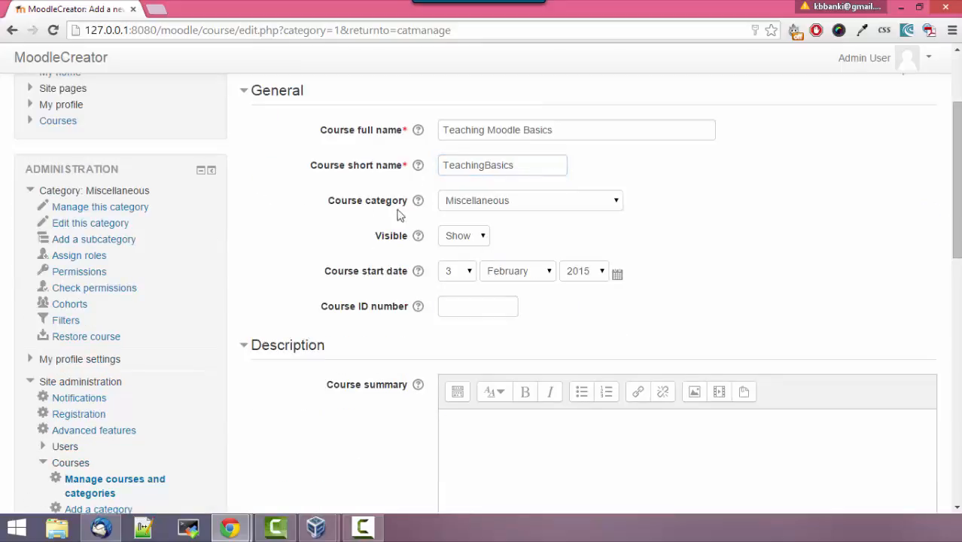
Assign the course to the Moodle Creator Classes / Teaching category and check the visibility options
{"action": "left_click", "coordinate": [492, 211]}
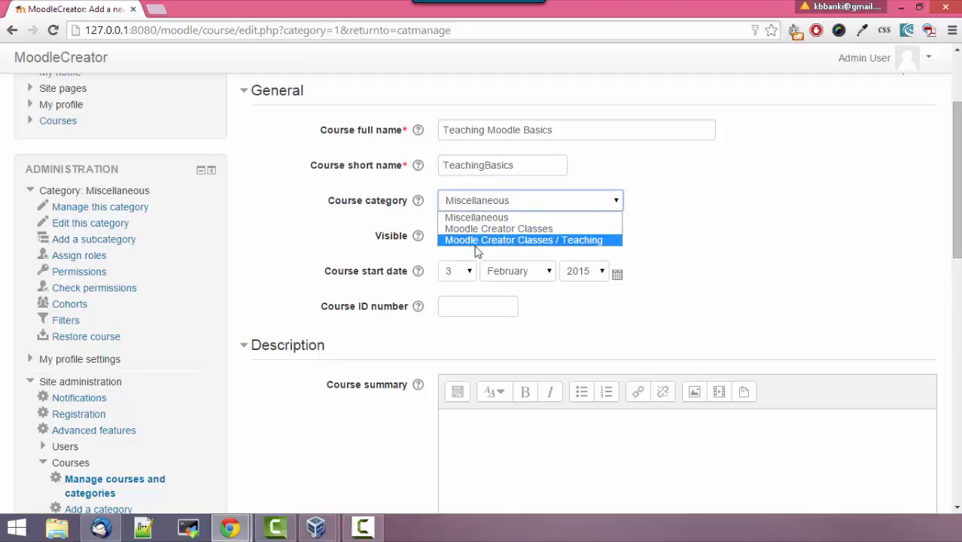
{"action": "left_click", "coordinate": [518, 241]}
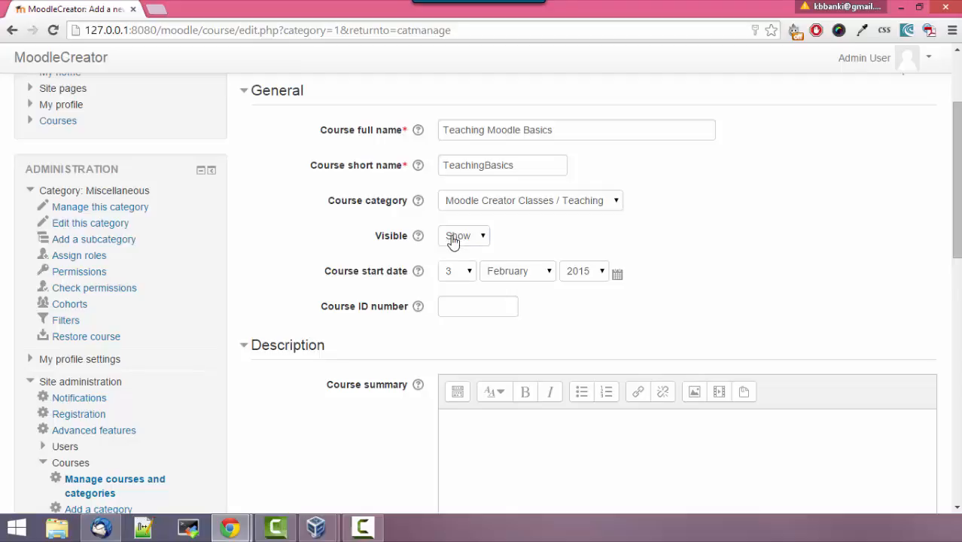
{"action": "left_click", "coordinate": [453, 237]}
{"action": "left_click", "coordinate": [292, 232]}
Enter "short Summary" as the course summary in the description
{"action": "scroll", "coordinate": [293, 306], "scroll_direction": "down", "scroll_amount": 6}
{"action": "scroll", "coordinate": [293, 306], "scroll_direction": "up", "scroll_amount": 4}
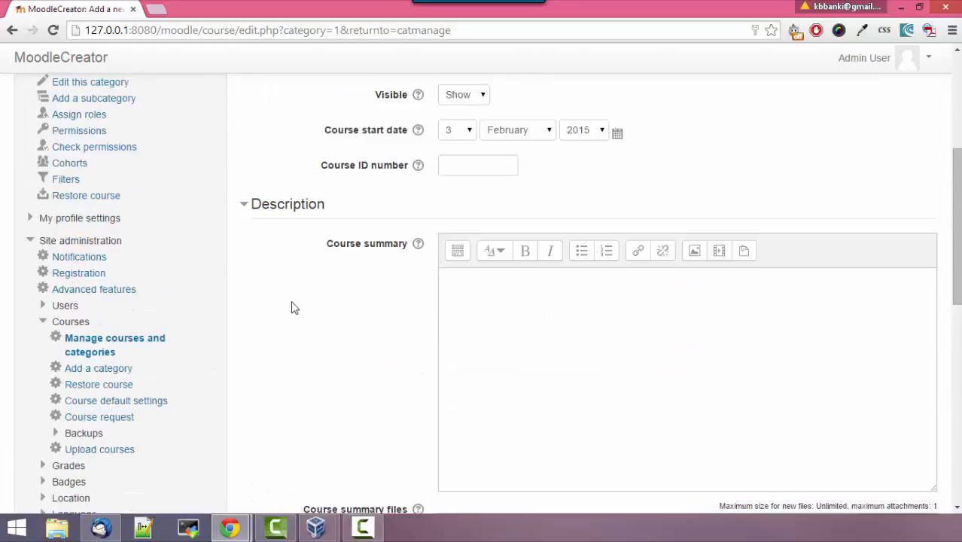
{"action": "scroll", "coordinate": [294, 307], "scroll_direction": "down", "scroll_amount": 1}
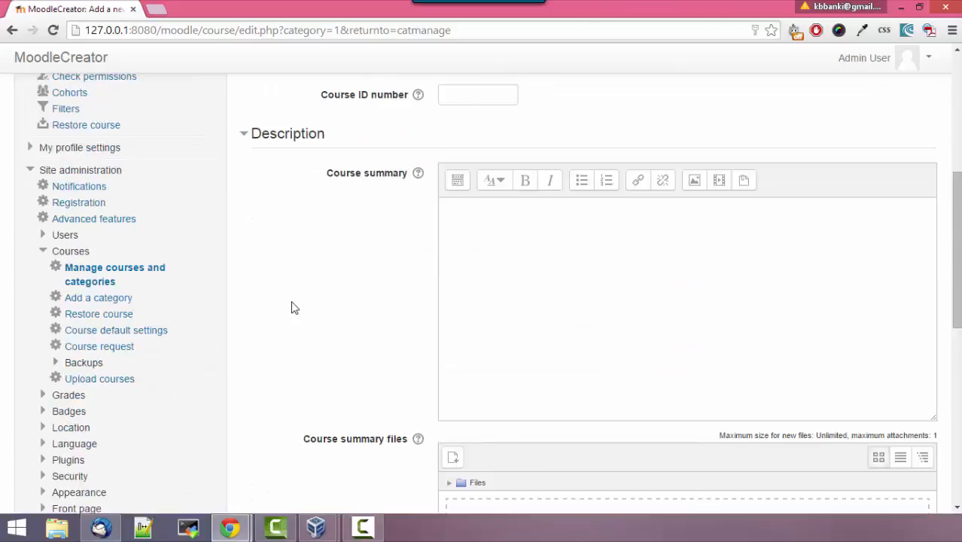
{"action": "left_click", "coordinate": [484, 229]}
{"action": "type", "text": "short Summary"}
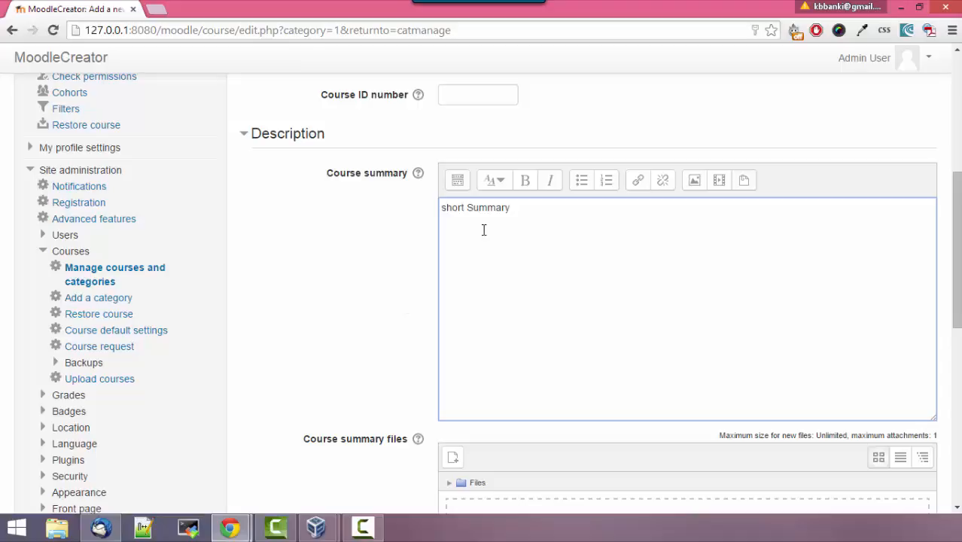
{"action": "left_click", "coordinate": [395, 325]}
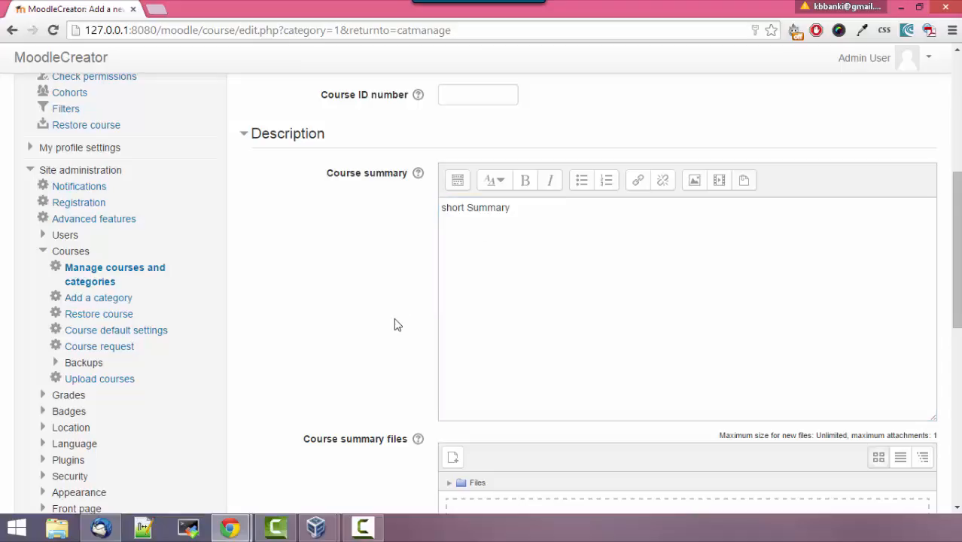
Expand the course format settings and set the format to Topics format
{"action": "scroll", "coordinate": [398, 325], "scroll_direction": "down", "scroll_amount": 3}
{"action": "scroll", "coordinate": [398, 325], "scroll_direction": "down", "scroll_amount": 2}
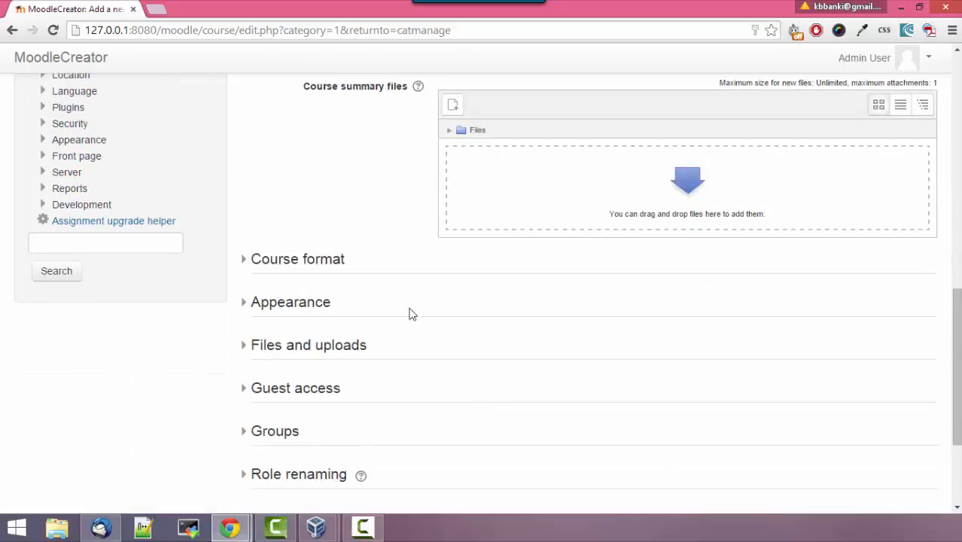
{"action": "left_click", "coordinate": [248, 260]}
{"action": "scroll", "coordinate": [352, 231], "scroll_direction": "down", "scroll_amount": 1}
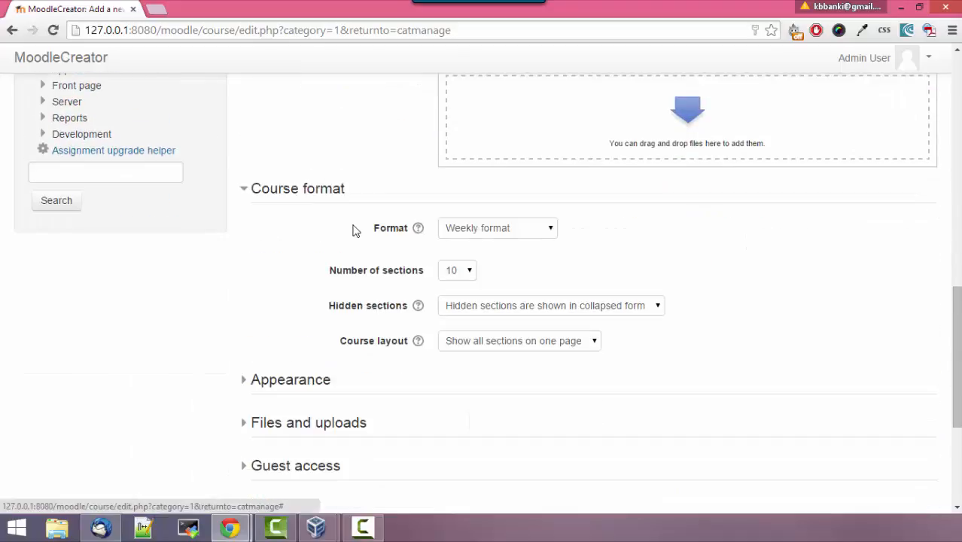
{"action": "left_click", "coordinate": [512, 232]}
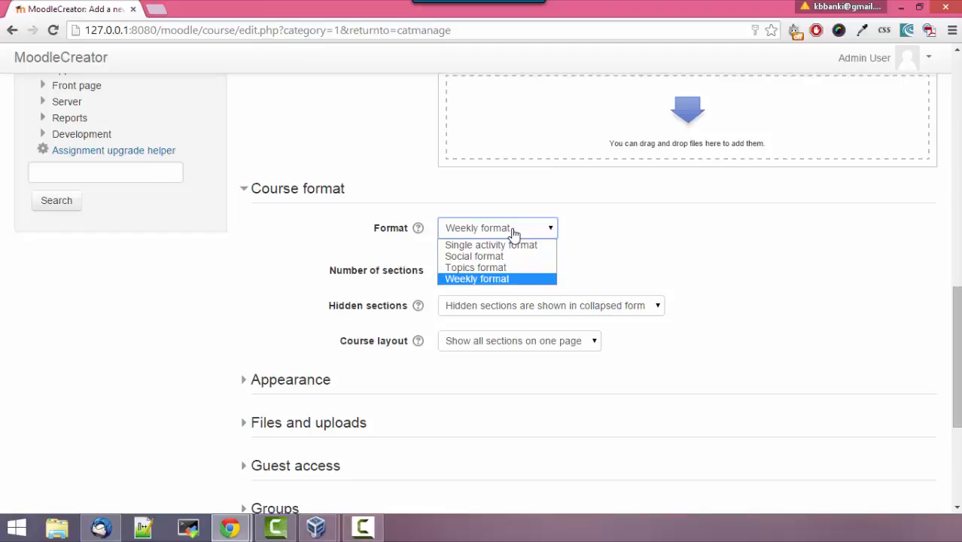
{"action": "left_click", "coordinate": [502, 276]}
{"action": "scroll", "coordinate": [349, 316], "scroll_direction": "down", "scroll_amount": 3}
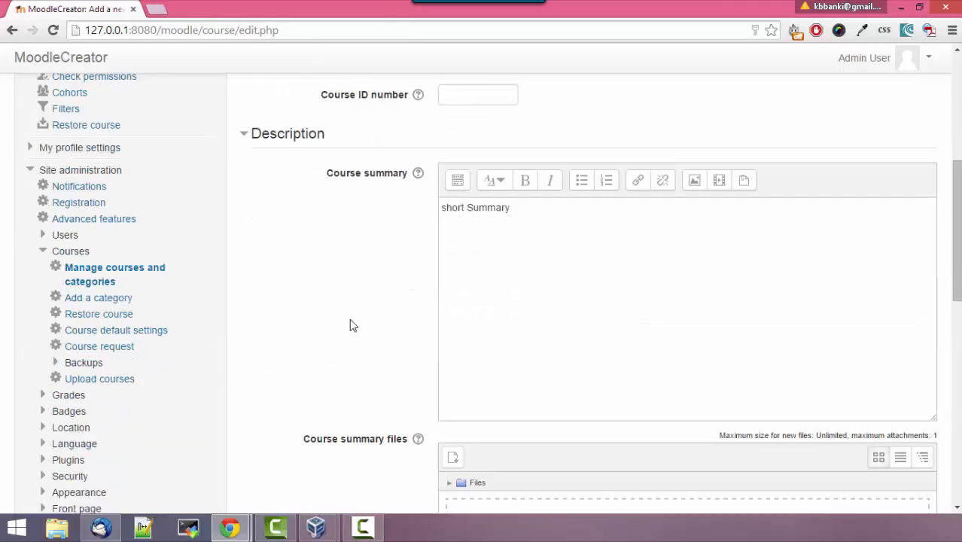
{"action": "scroll", "coordinate": [349, 326], "scroll_direction": "down", "scroll_amount": 4}
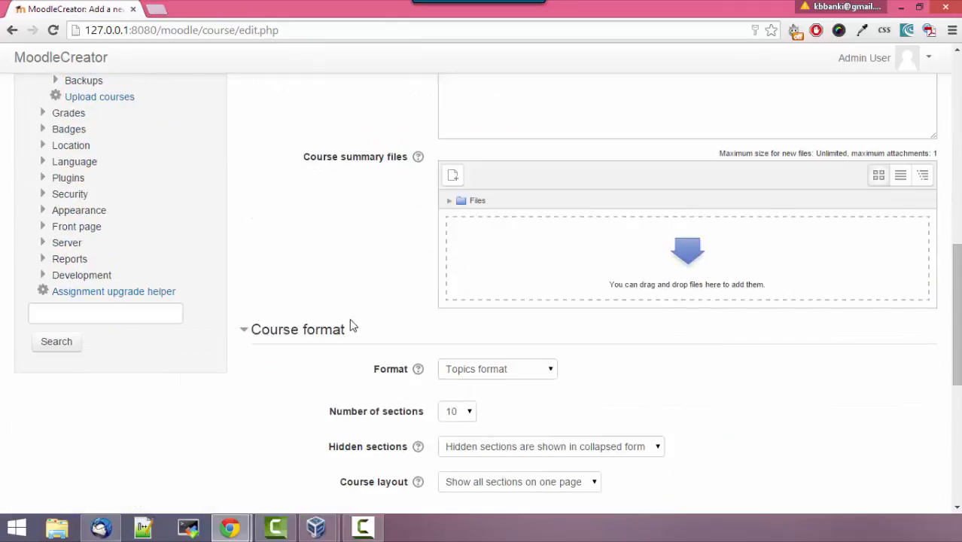
{"action": "scroll", "coordinate": [401, 292], "scroll_direction": "down", "scroll_amount": 2}
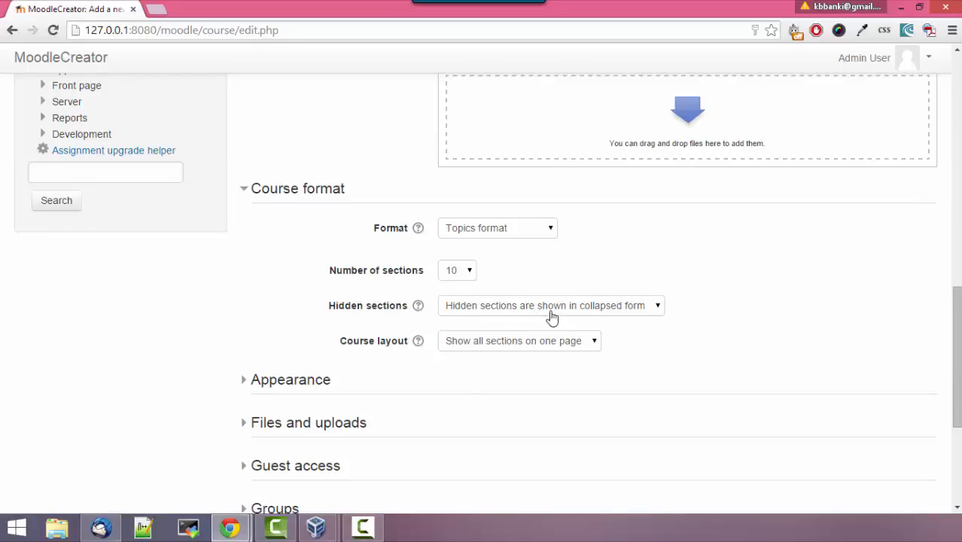
Check the choices for hidden sections and examine the course's appearance settings
{"action": "left_click", "coordinate": [647, 309]}
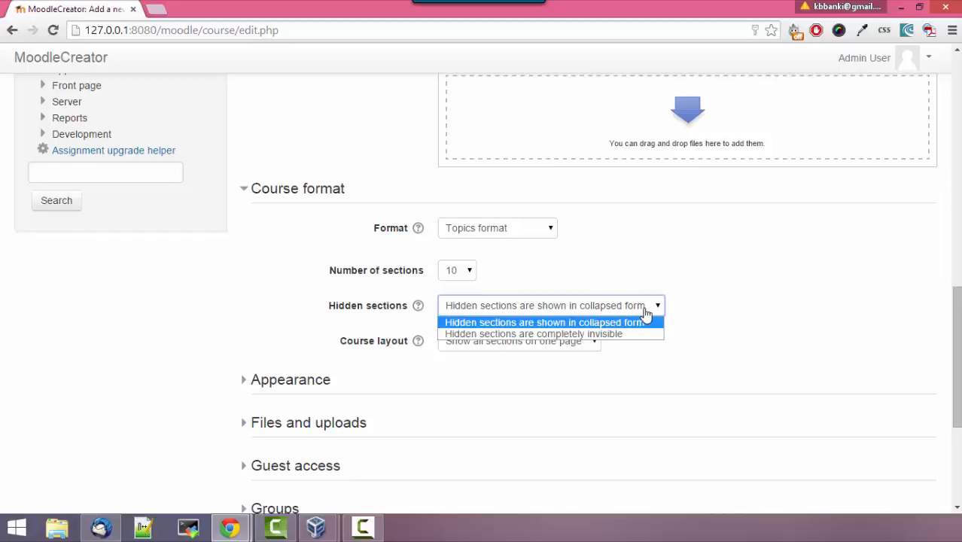
{"action": "scroll", "coordinate": [486, 284], "scroll_direction": "down", "scroll_amount": 1}
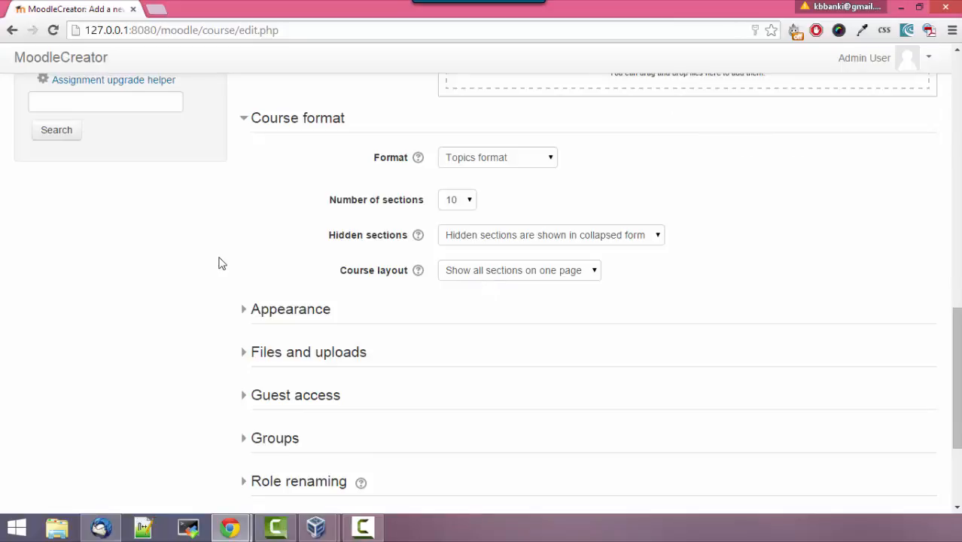
{"action": "left_click", "coordinate": [249, 315]}
{"action": "scroll", "coordinate": [267, 388], "scroll_direction": "down", "scroll_amount": 2}
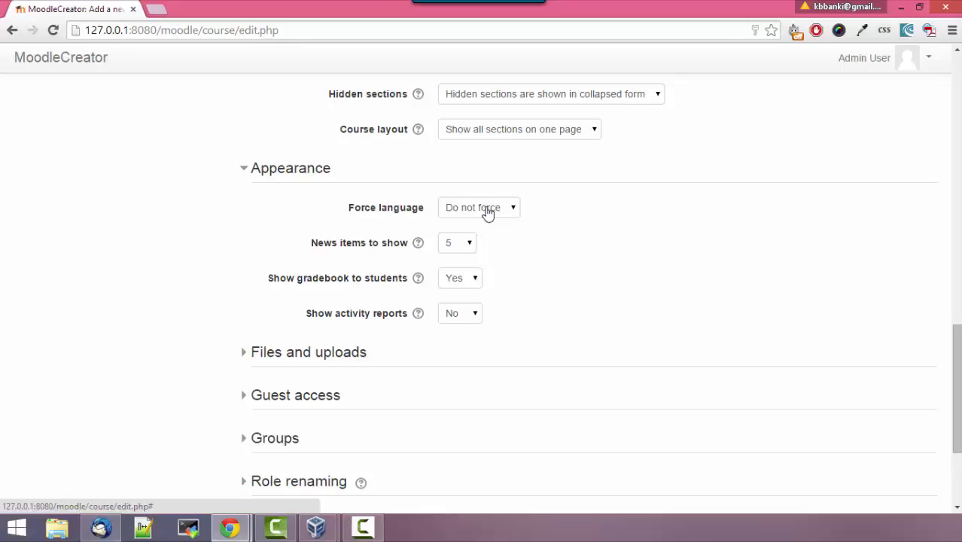
{"action": "scroll", "coordinate": [195, 377], "scroll_direction": "down", "scroll_amount": 2}
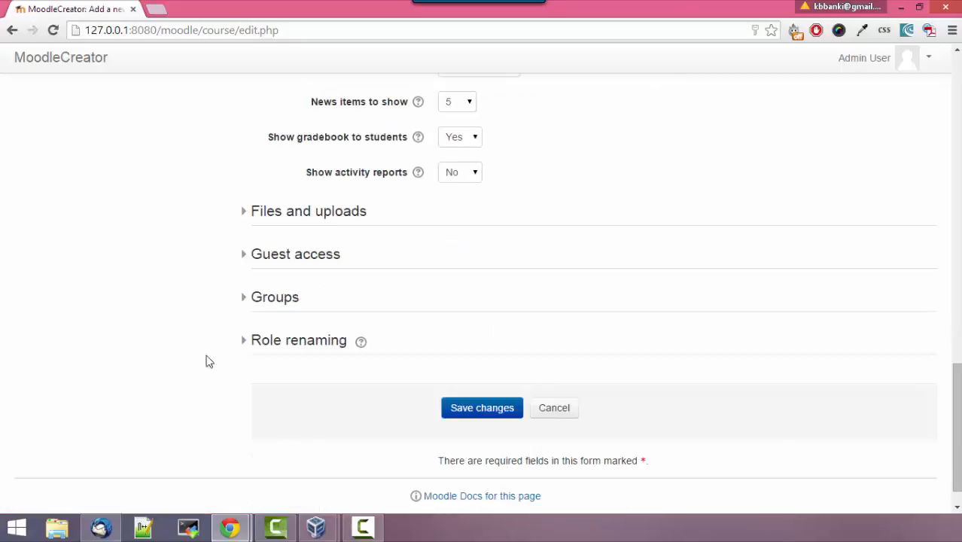
Examine the course's files and uploads, guest access and groups settings
{"action": "left_click", "coordinate": [268, 219]}
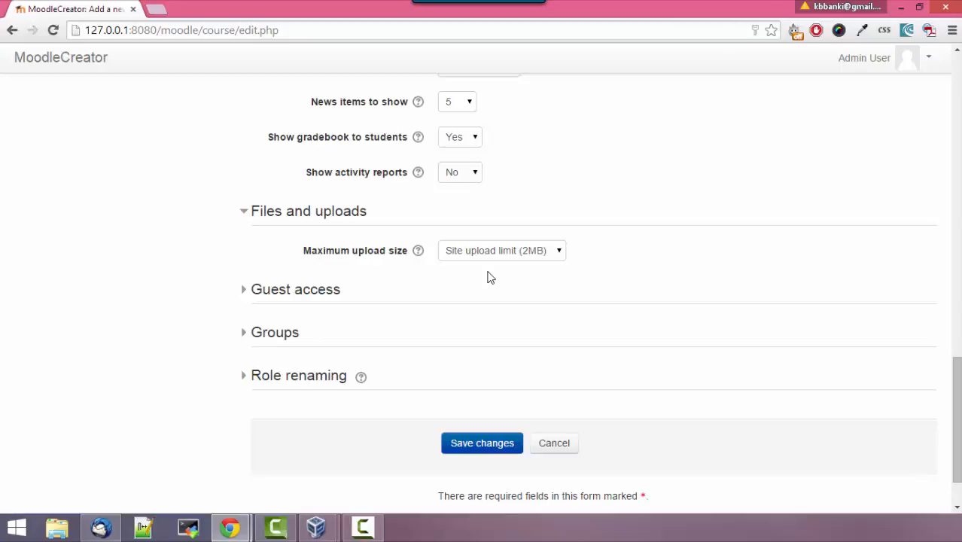
{"action": "left_click", "coordinate": [250, 294]}
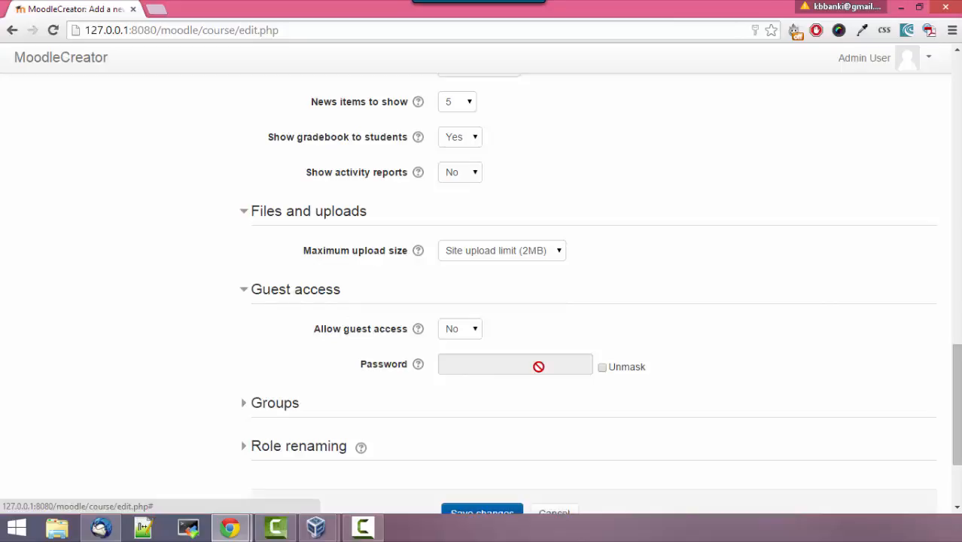
{"action": "scroll", "coordinate": [200, 354], "scroll_direction": "down", "scroll_amount": 3}
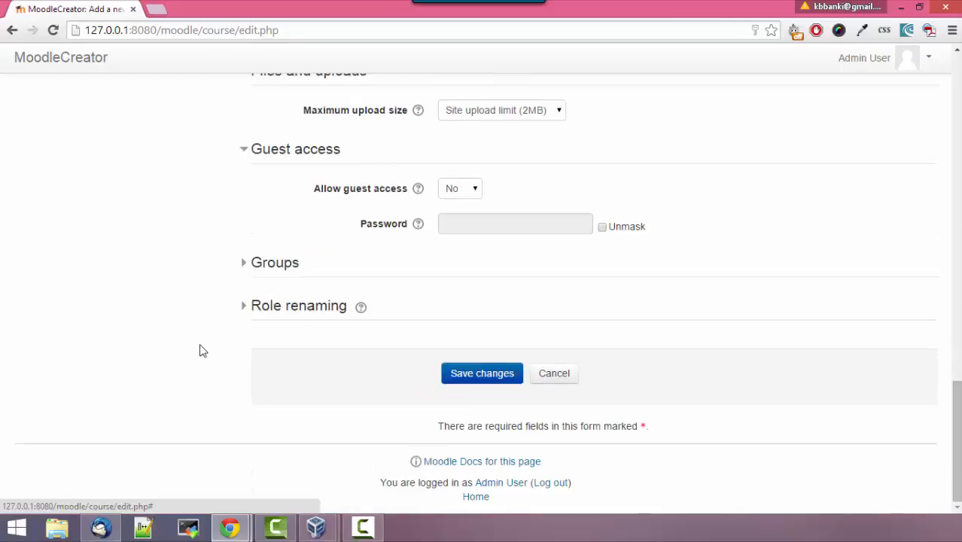
{"action": "left_click", "coordinate": [245, 266]}
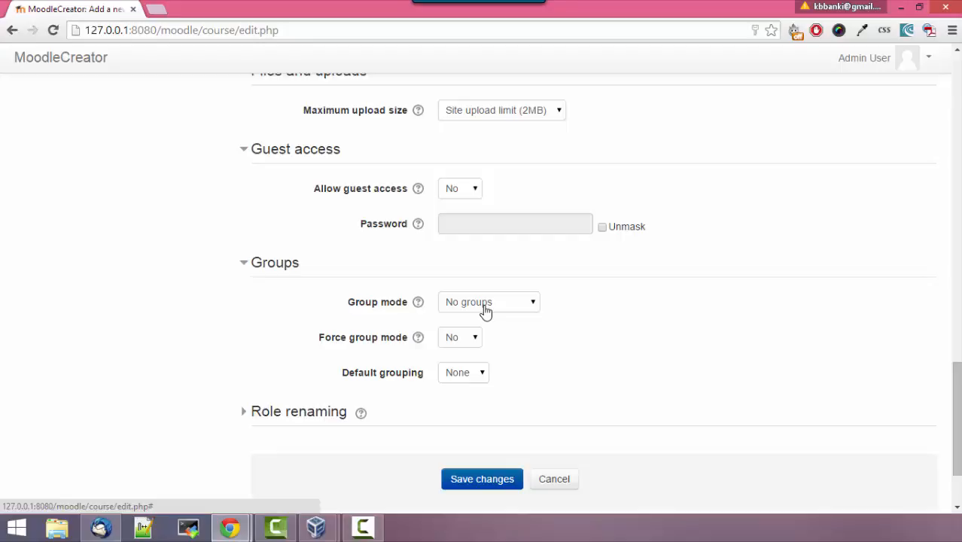
{"action": "scroll", "coordinate": [475, 331], "scroll_direction": "down", "scroll_amount": 2}
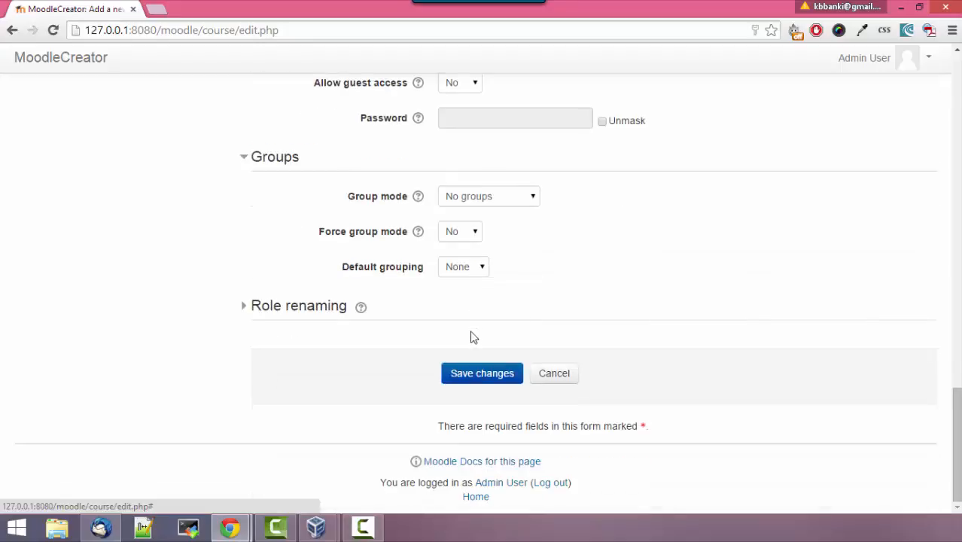
Review the role renaming fields and save the new course
{"action": "left_click", "coordinate": [246, 309]}
{"action": "scroll", "coordinate": [243, 333], "scroll_direction": "down", "scroll_amount": 2}
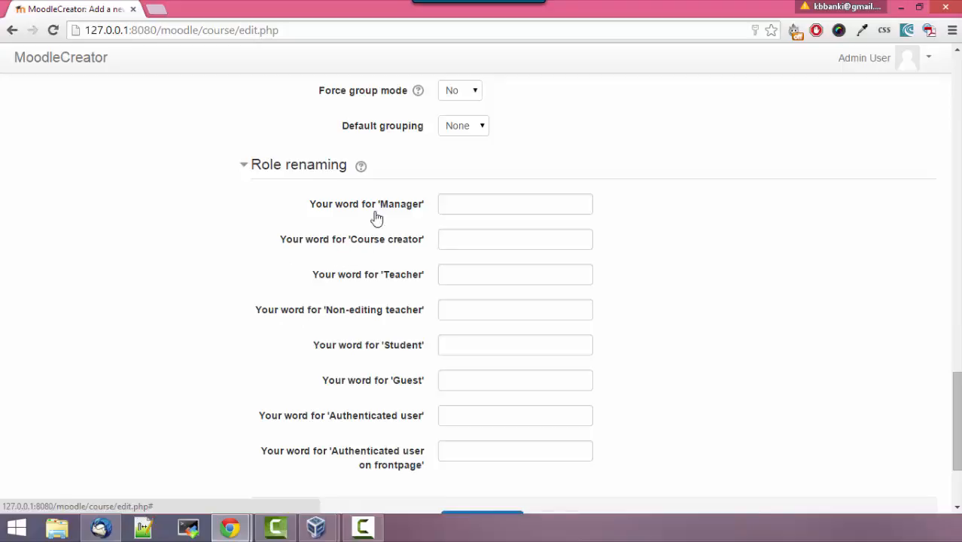
{"action": "scroll", "coordinate": [373, 399], "scroll_direction": "down", "scroll_amount": 1}
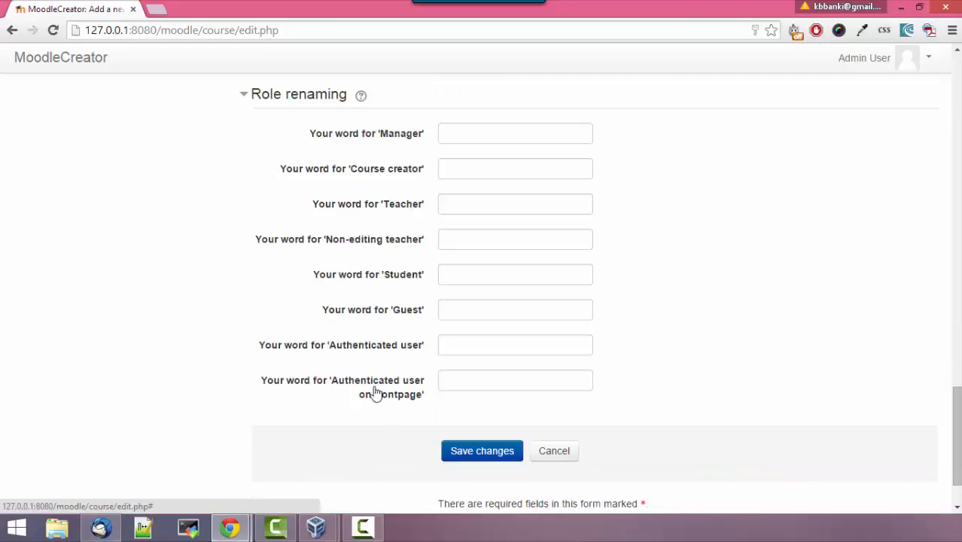
{"action": "left_click", "coordinate": [465, 452]}
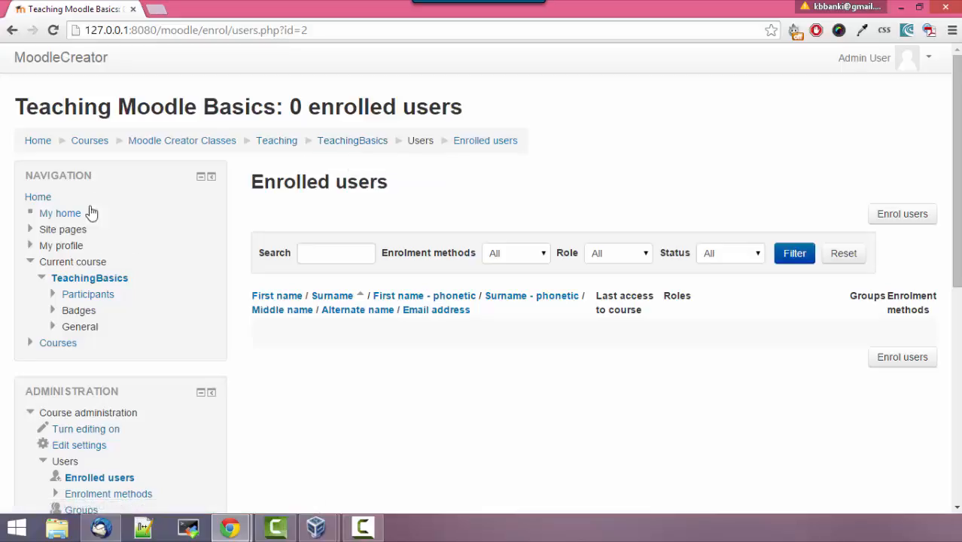
Collapse the Navigation block, open the TeachingBasics course page and look through its topic sections
{"action": "left_click", "coordinate": [201, 178]}
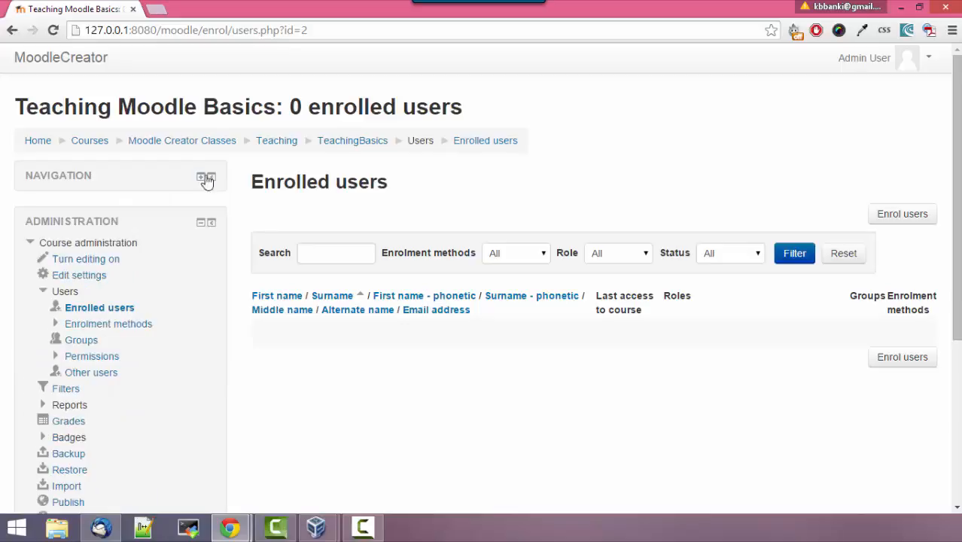
{"action": "left_click", "coordinate": [355, 145]}
{"action": "scroll", "coordinate": [512, 331], "scroll_direction": "down", "scroll_amount": 6}
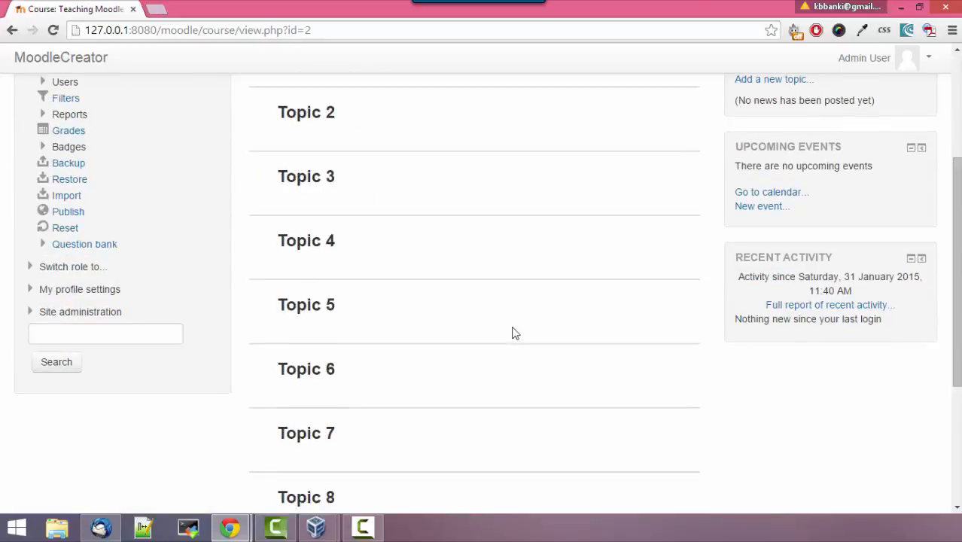